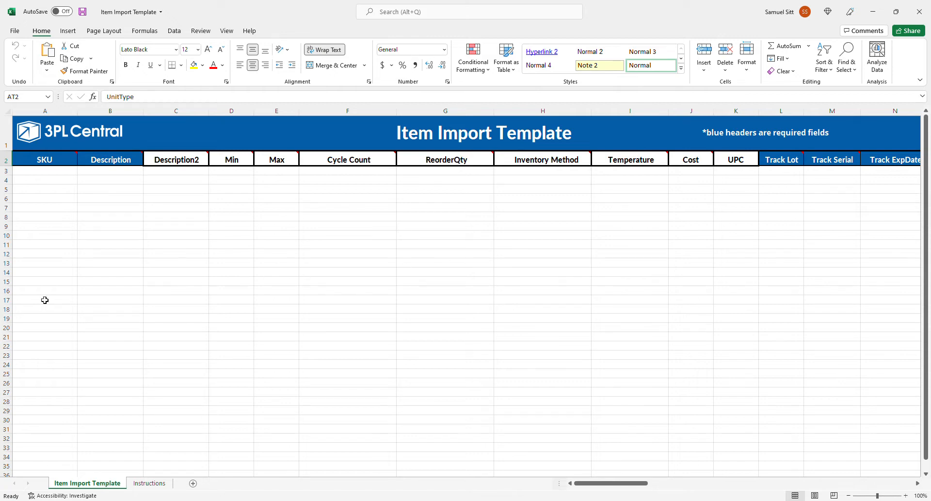
Step: Enter SKU ABC123 and description DESK for the first item in row 3
{"action": "left_click", "coordinate": [48, 173]}
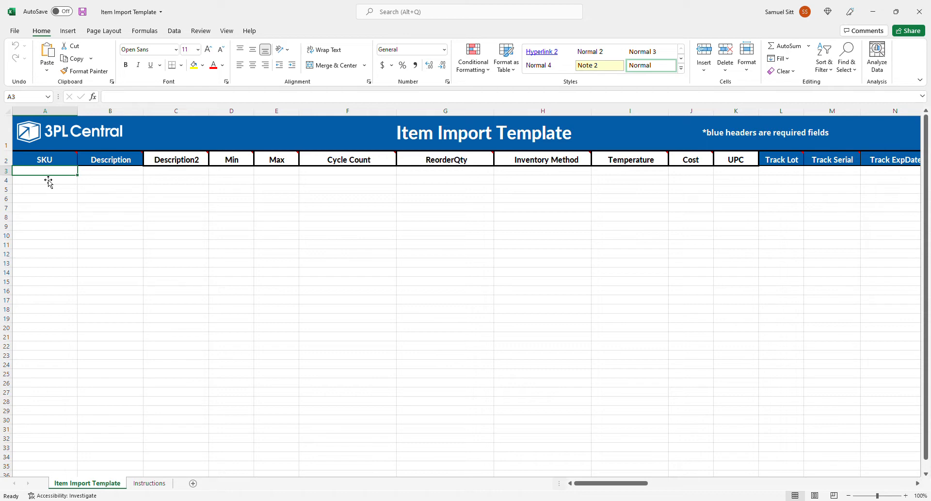
{"action": "type", "text": "ABC123"}
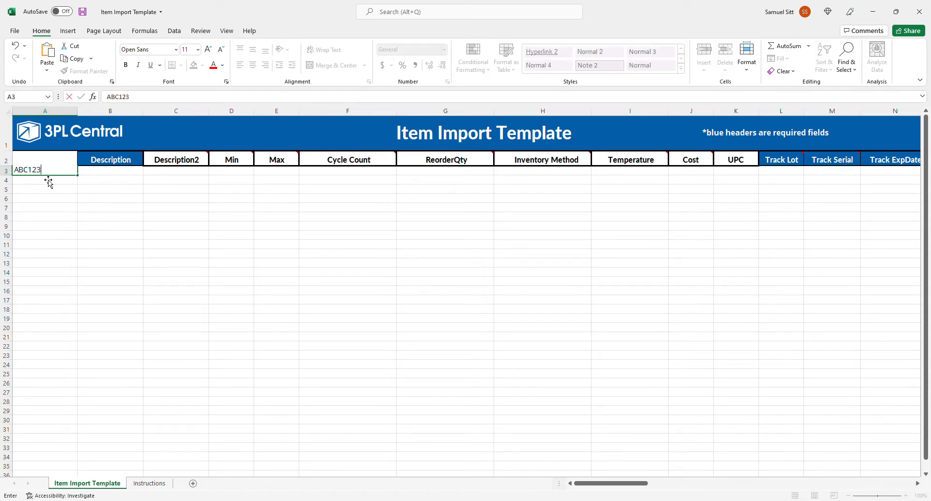
{"action": "key", "text": "Tab"}
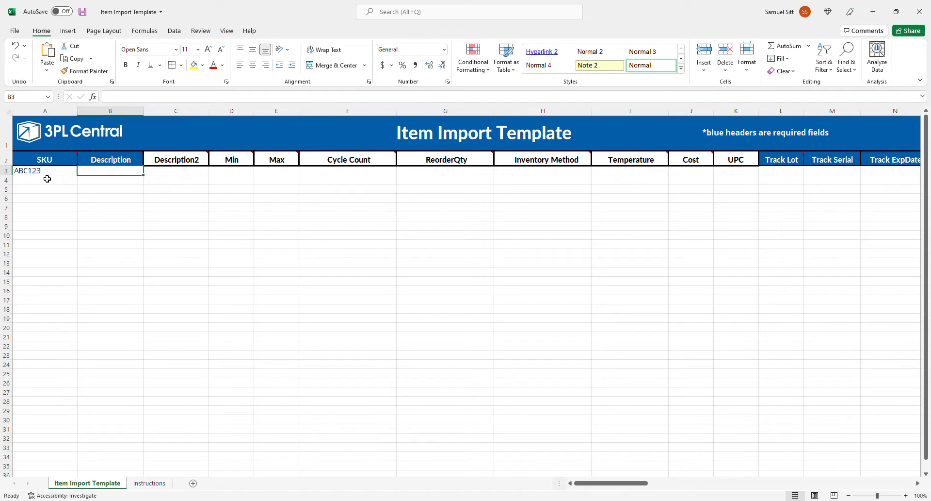
{"action": "type", "text": "DESK"}
{"action": "key", "text": "Tab"}
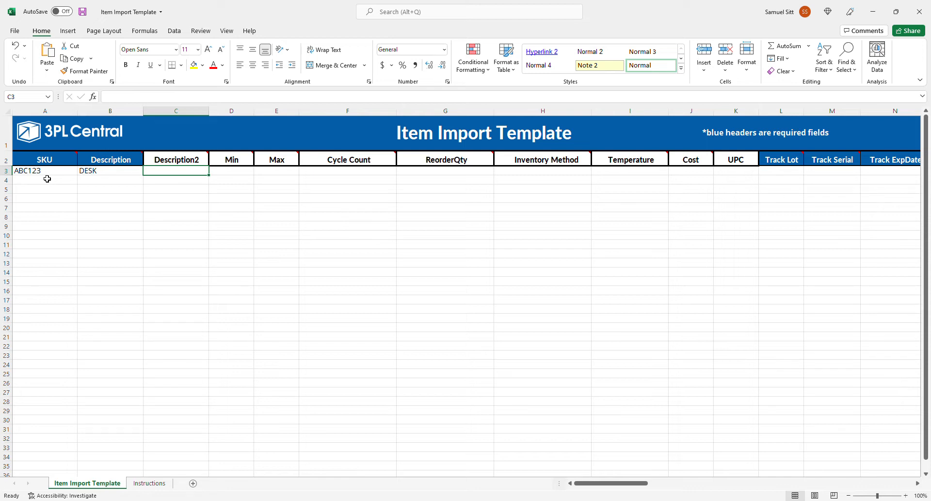
Step: Examine the optional columns from Description2 through UPC, including the header note on accepted Inventory Method values
{"action": "key", "text": "Tab"}
{"action": "key", "text": "Tab"}
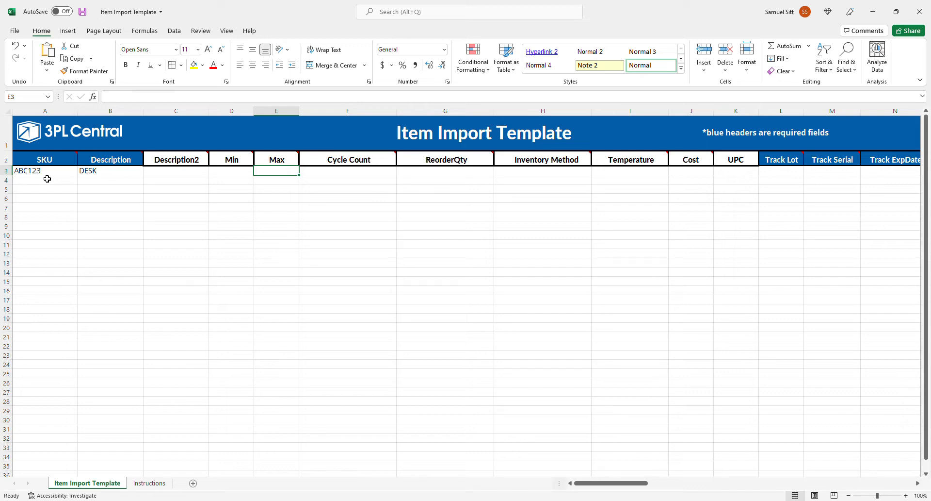
{"action": "key", "text": "Left"}
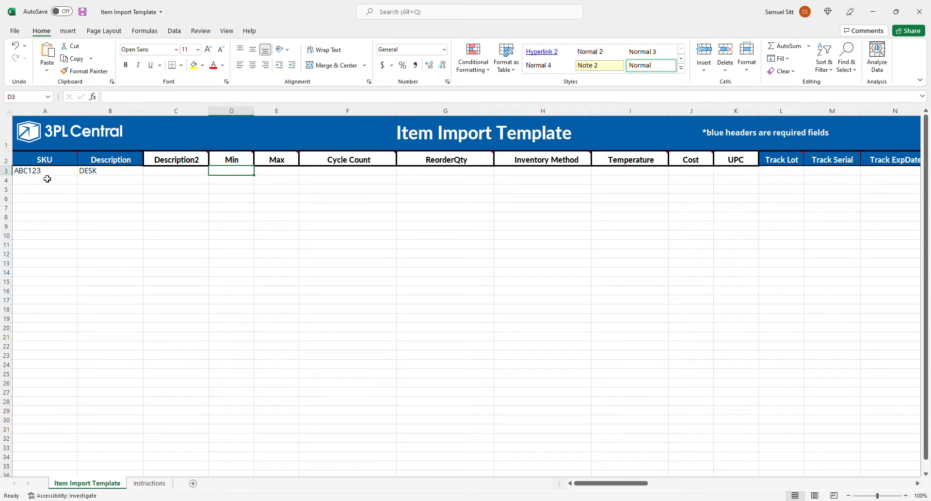
{"action": "key", "text": "Right"}
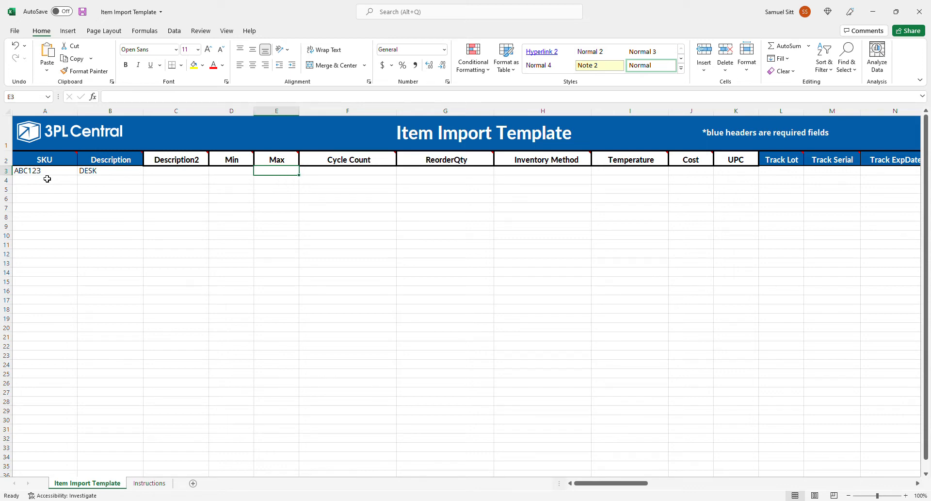
{"action": "key", "text": "Tab"}
{"action": "key", "text": "Tab"}
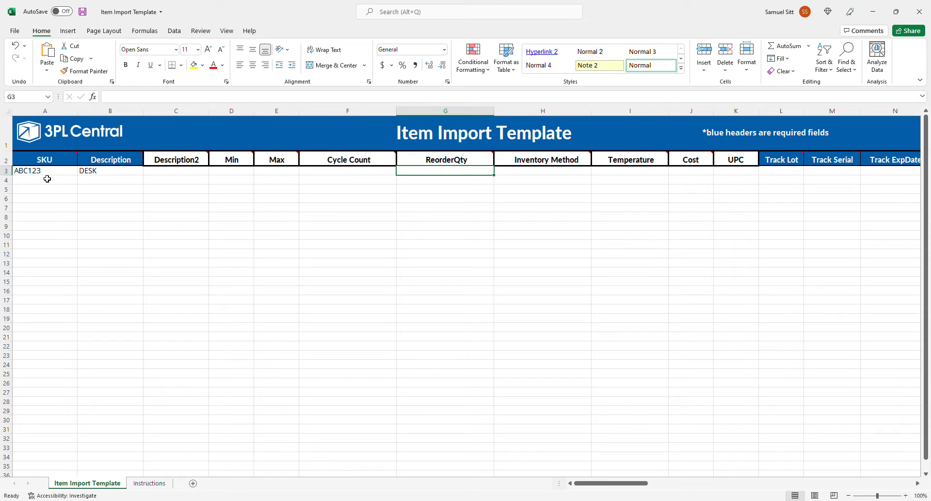
{"action": "key", "text": "Left"}
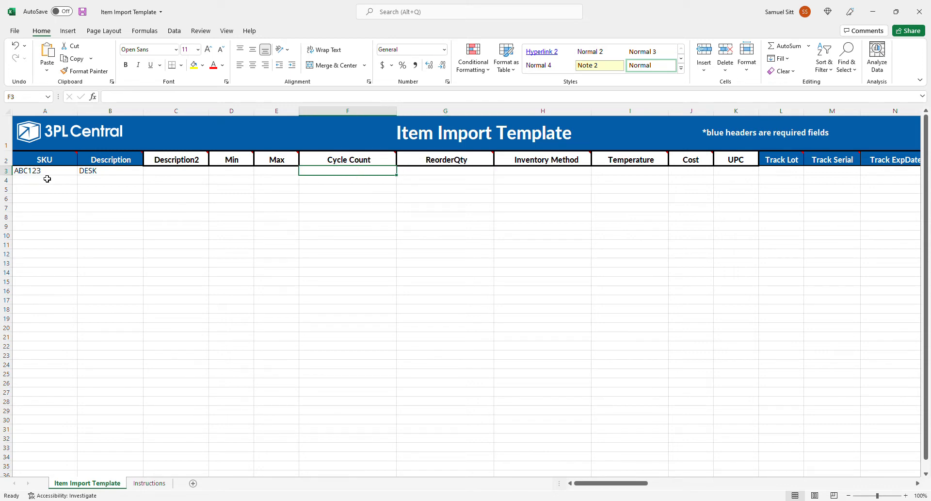
{"action": "key", "text": "Up"}
{"action": "key", "text": "Down"}
{"action": "key", "text": "Right"}
{"action": "key", "text": "Right"}
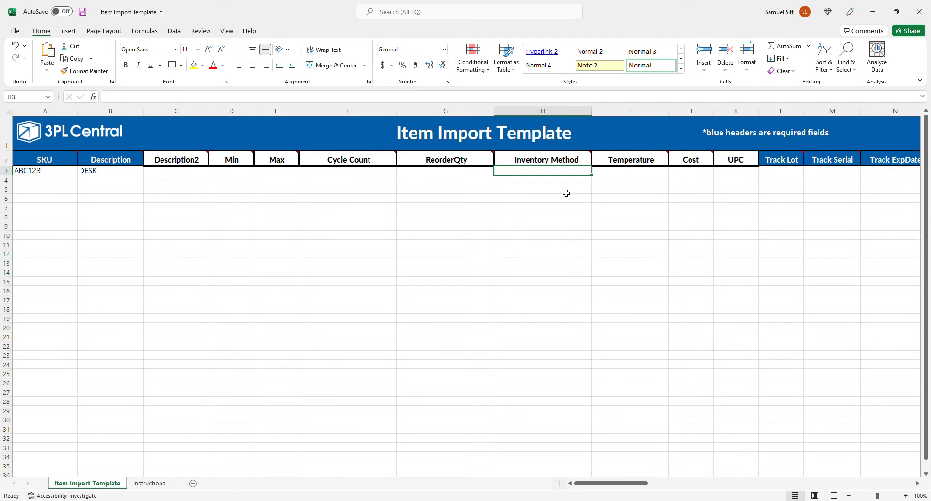
{"action": "left_click", "coordinate": [567, 162]}
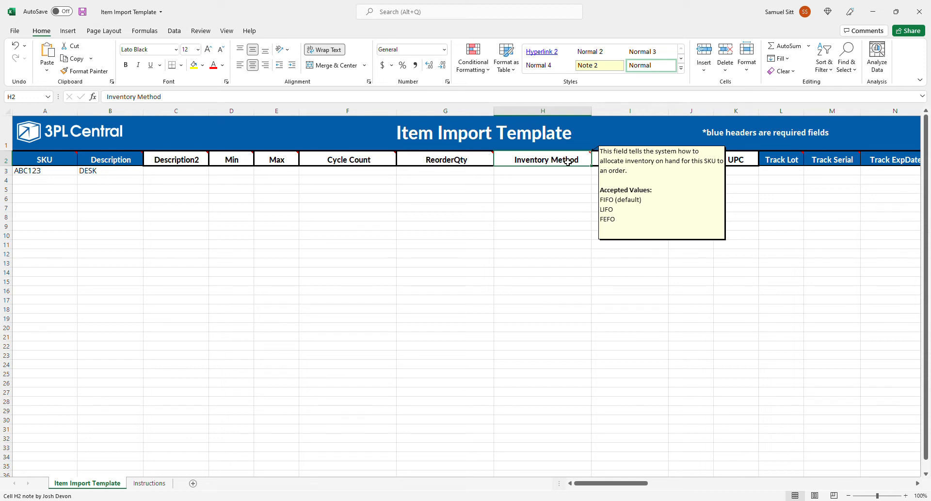
{"action": "left_click", "coordinate": [570, 175]}
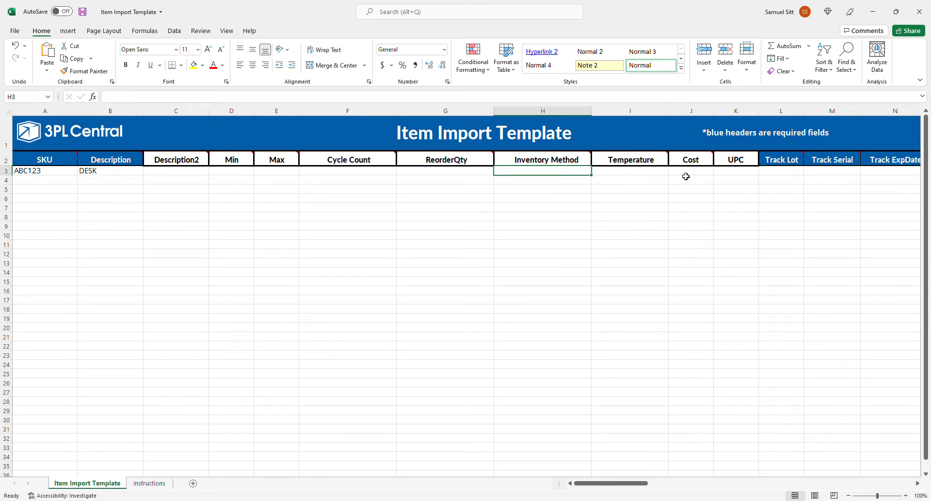
{"action": "mouse_move", "coordinate": [655, 165]}
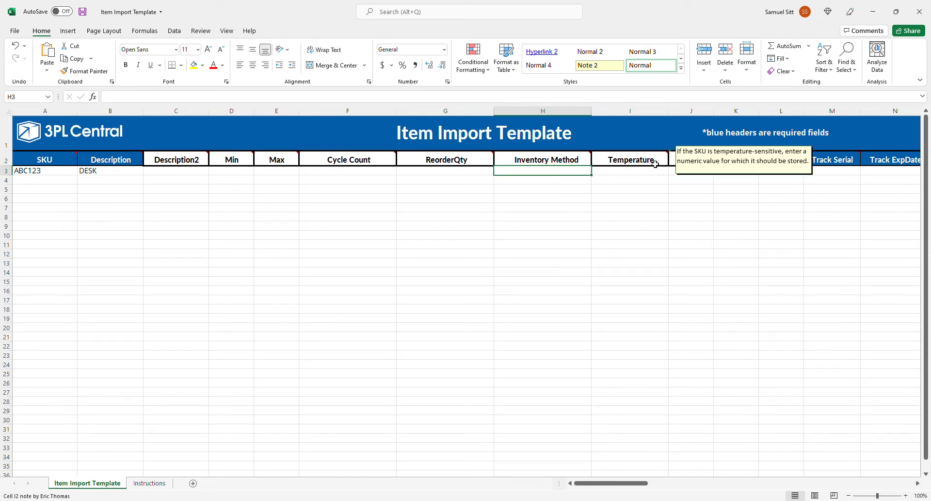
{"action": "left_click", "coordinate": [701, 175]}
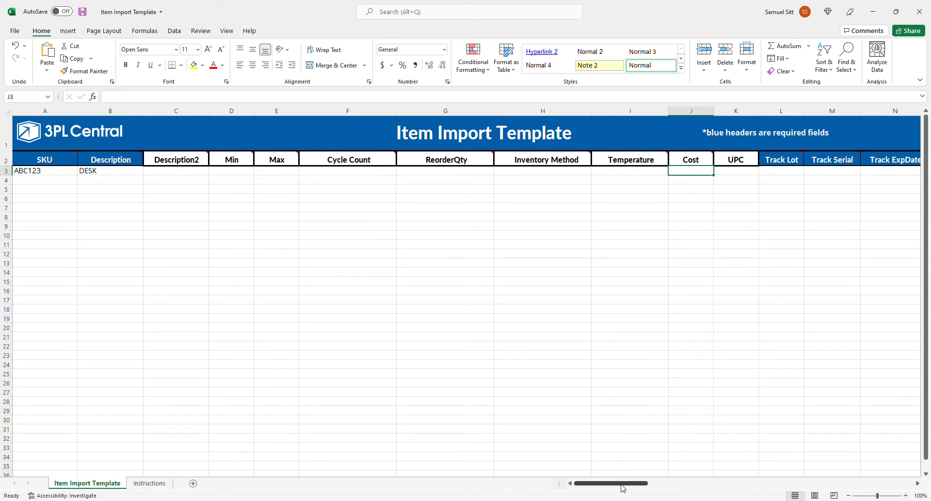
{"action": "left_click_drag", "start_coordinate": [622, 485], "coordinate": [671, 485]}
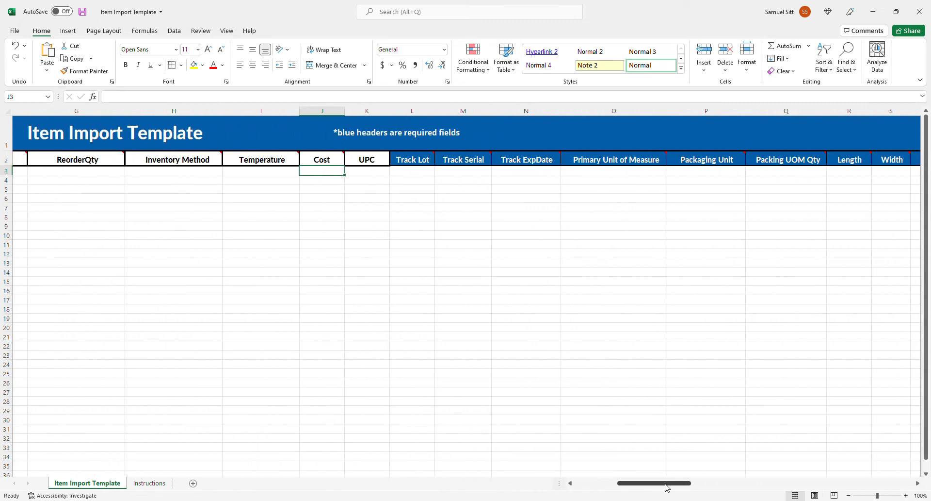
{"action": "left_click", "coordinate": [261, 170]}
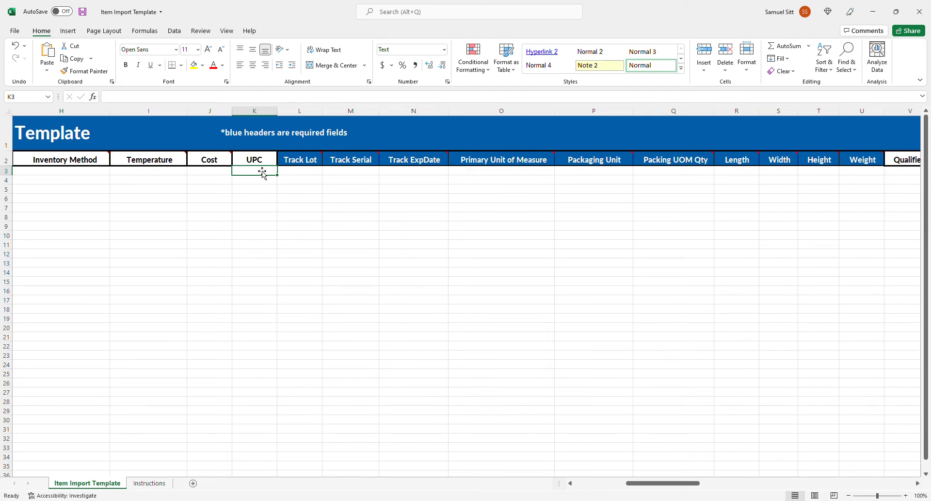
Step: Set Track Lot, Track Serial and Track ExpDate to FALSE for the item in row 3
{"action": "left_click", "coordinate": [310, 182]}
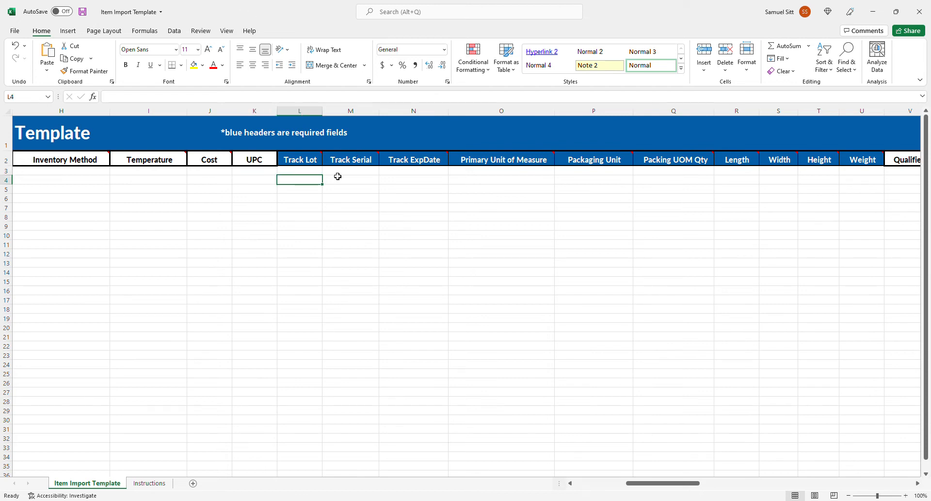
{"action": "left_click", "coordinate": [339, 174]}
{"action": "left_click", "coordinate": [402, 175]}
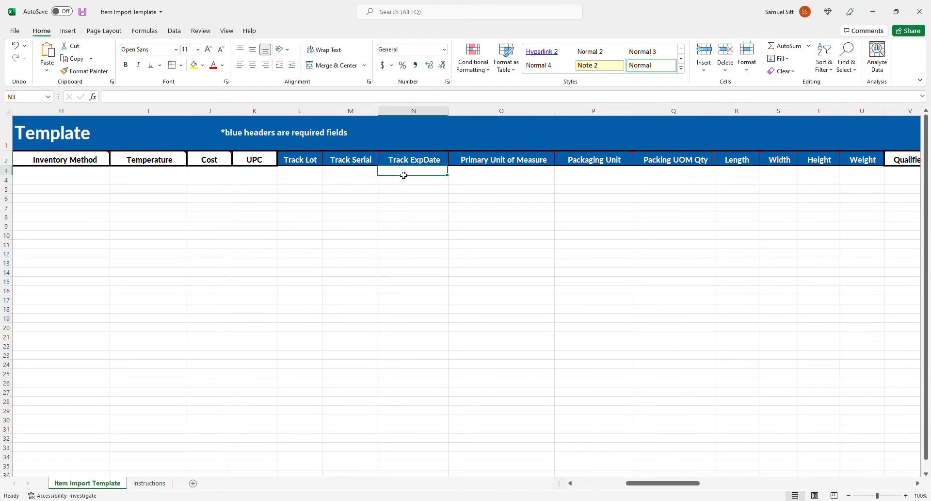
{"action": "left_click", "coordinate": [321, 171]}
{"action": "type", "text": "FALSE"}
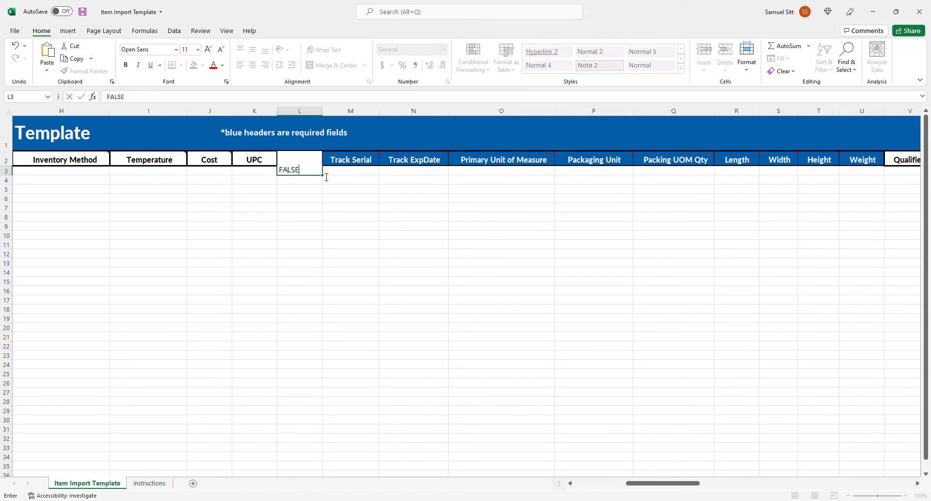
{"action": "key", "text": "Tab"}
{"action": "type", "text": "FALSE"}
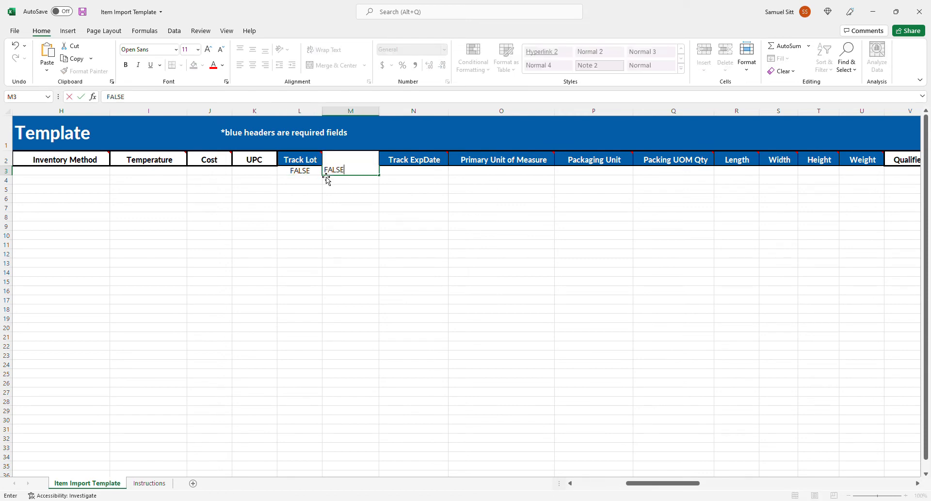
{"action": "key", "text": "Tab"}
{"action": "type", "text": "FALSE"}
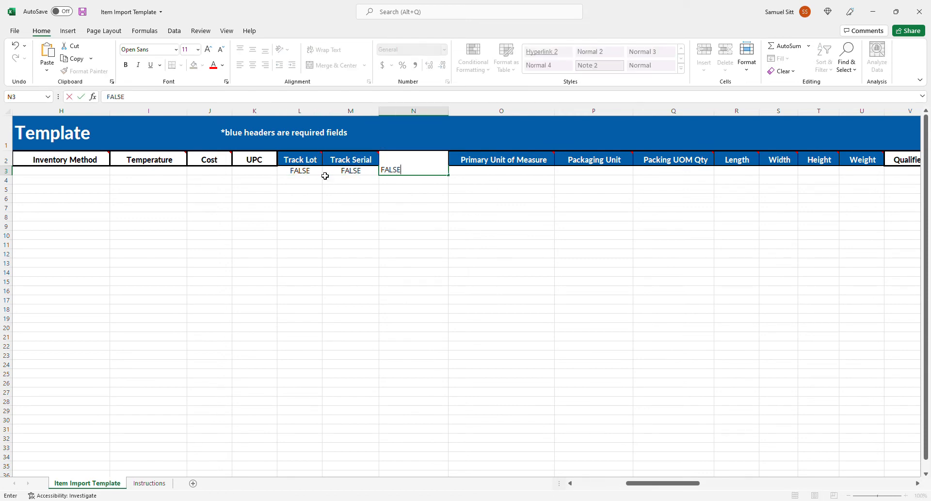
{"action": "key", "text": "Tab"}
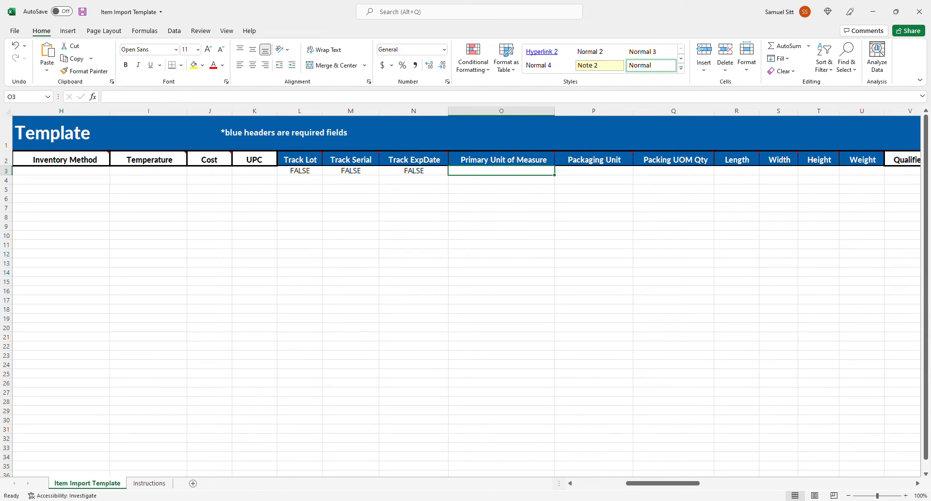
Step: Fill in the item's units: Each as primary unit of measure, Carton as packaging unit, 24 as packing UOM quantity
{"action": "mouse_move", "coordinate": [656, 483]}
{"action": "left_mouse_down"}
{"action": "mouse_move", "coordinate": [632, 485]}
{"action": "mouse_move", "coordinate": [663, 481]}
{"action": "left_mouse_up"}
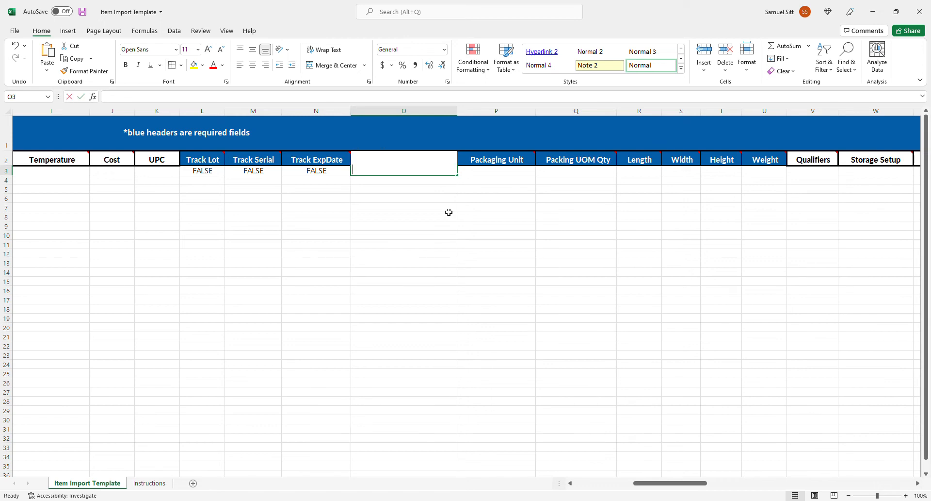
{"action": "type", "text": "Each"}
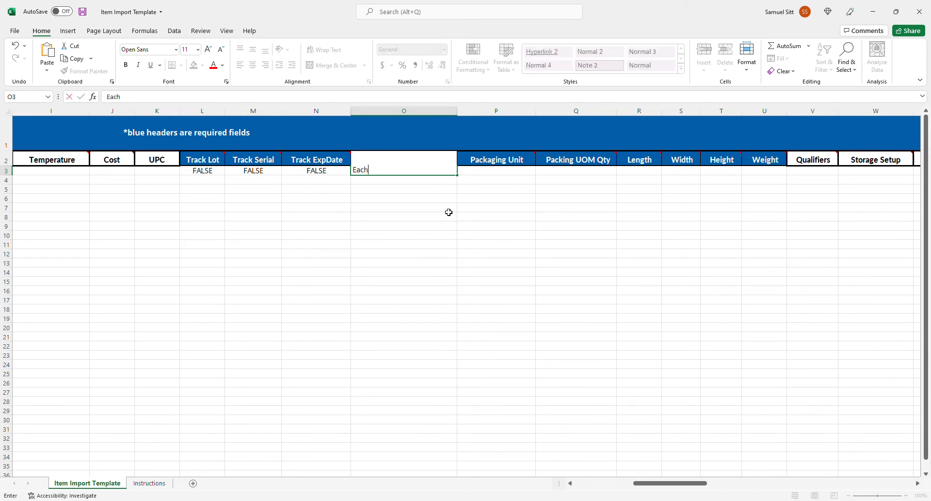
{"action": "key", "text": "Tab"}
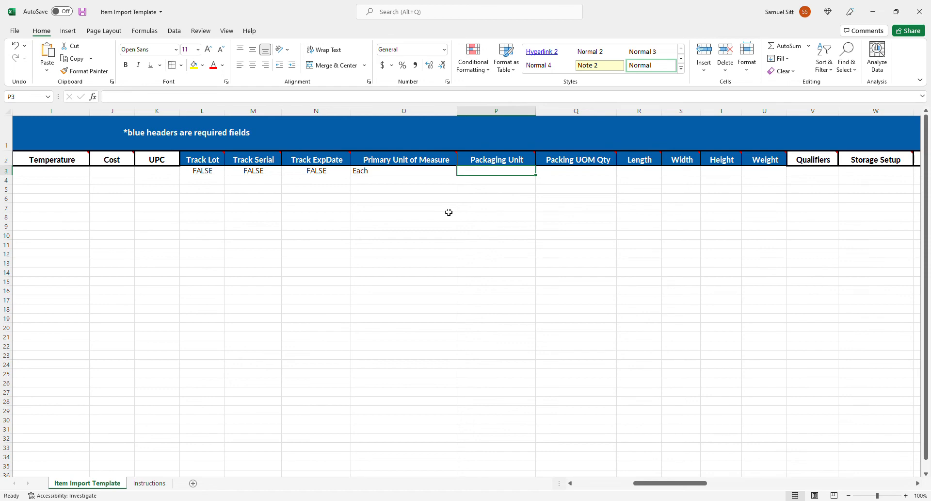
{"action": "type", "text": "V"}
{"action": "key", "text": "BackSpace"}
{"action": "type", "text": "Carton"}
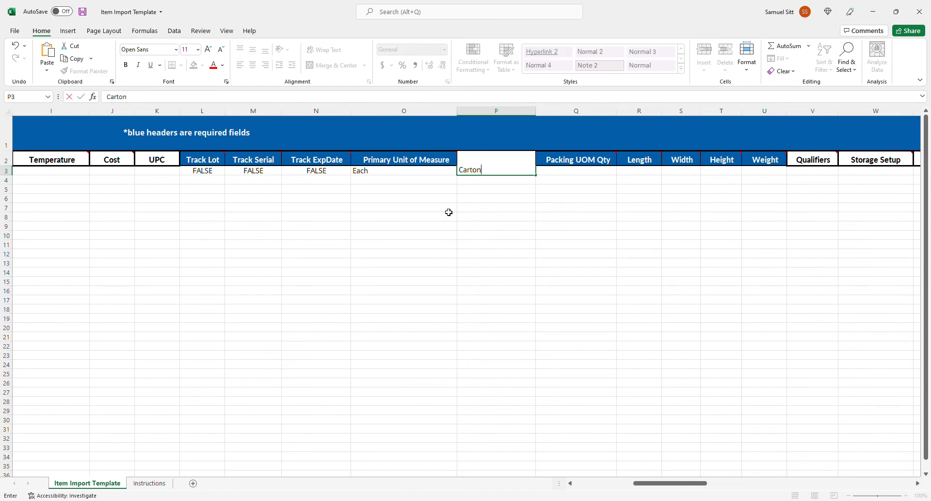
{"action": "key", "text": "Tab"}
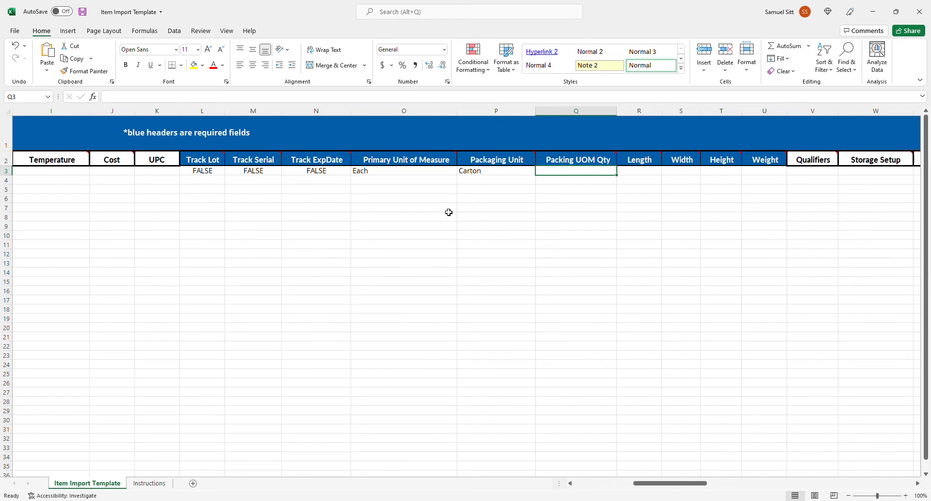
{"action": "type", "text": "24"}
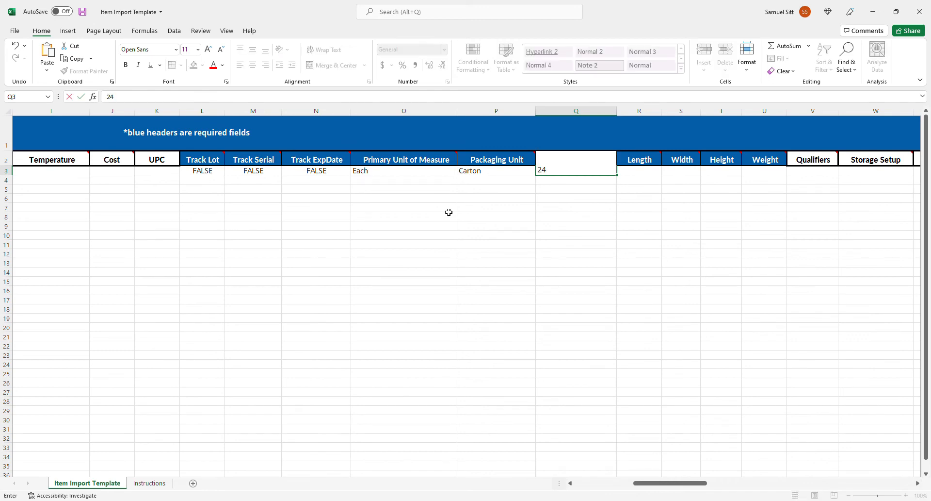
{"action": "key", "text": "Tab"}
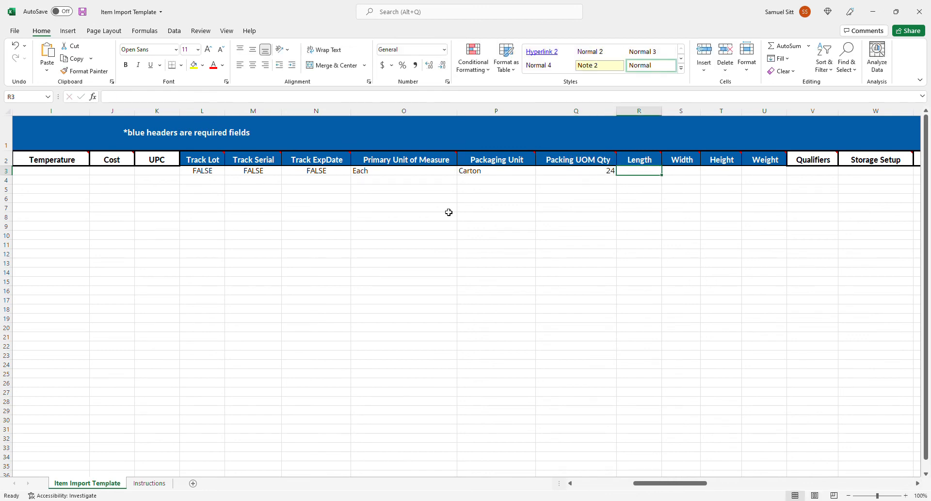
Step: Enter the item's carton dimensions and weight: length 24, width 18, height 16 and weight 24
{"action": "key", "text": "Right"}
{"action": "key", "text": "Right"}
{"action": "key", "text": "Right"}
{"action": "key", "text": "Left"}
{"action": "key", "text": "Left"}
{"action": "key", "text": "Left"}
{"action": "type", "text": "24"}
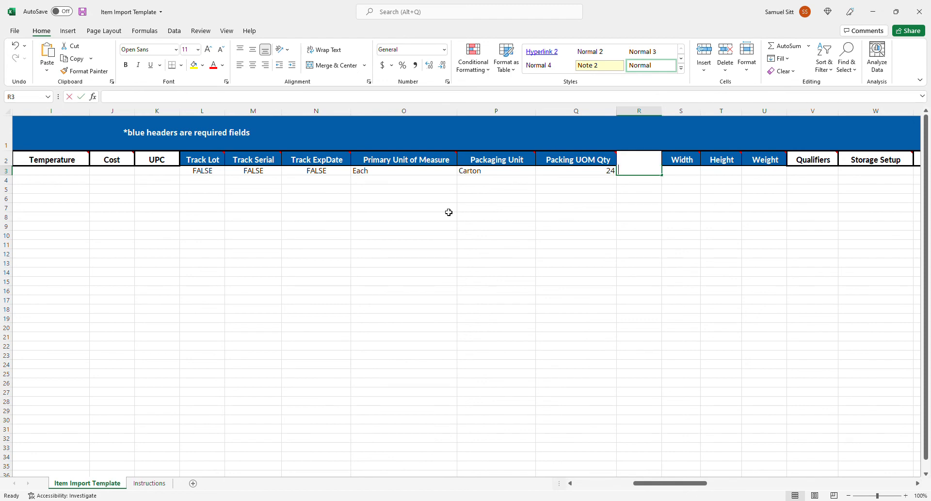
{"action": "key", "text": "Tab"}
{"action": "type", "text": "18"}
{"action": "key", "text": "Tab"}
{"action": "type", "text": "16"}
{"action": "key", "text": "Tab"}
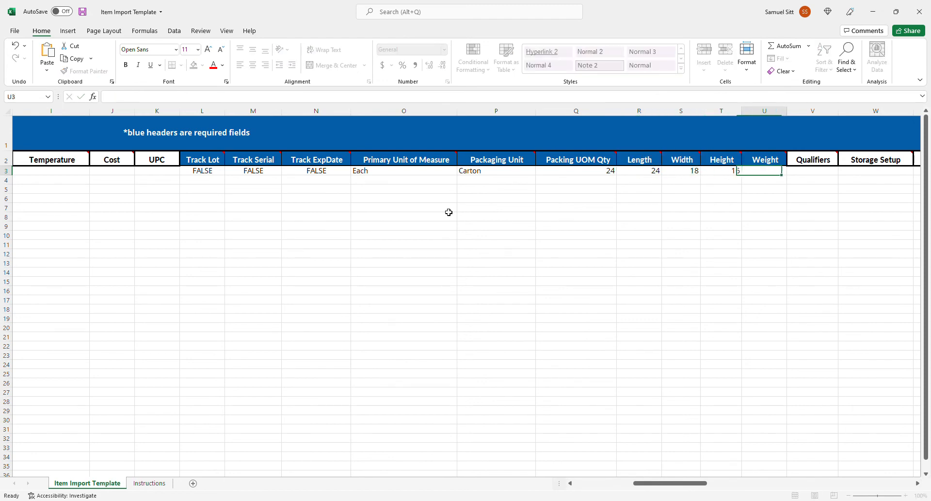
{"action": "type", "text": "24"}
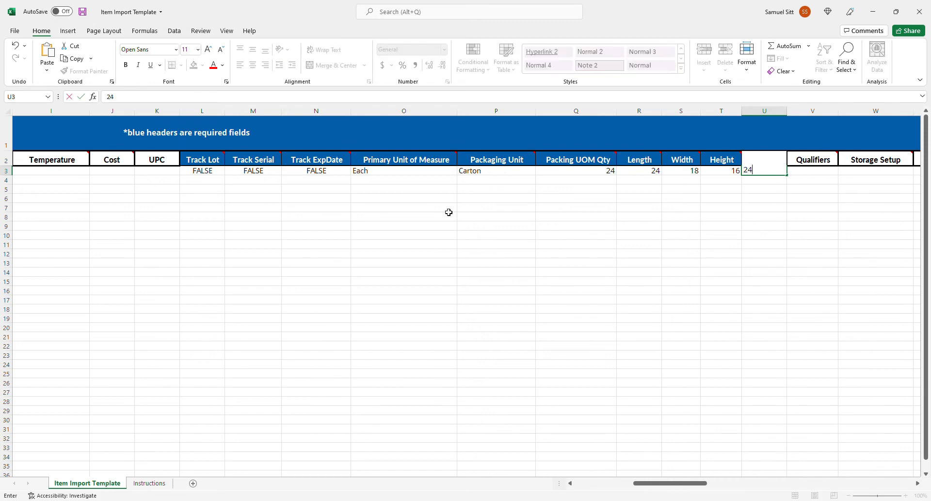
{"action": "key", "text": "Tab"}
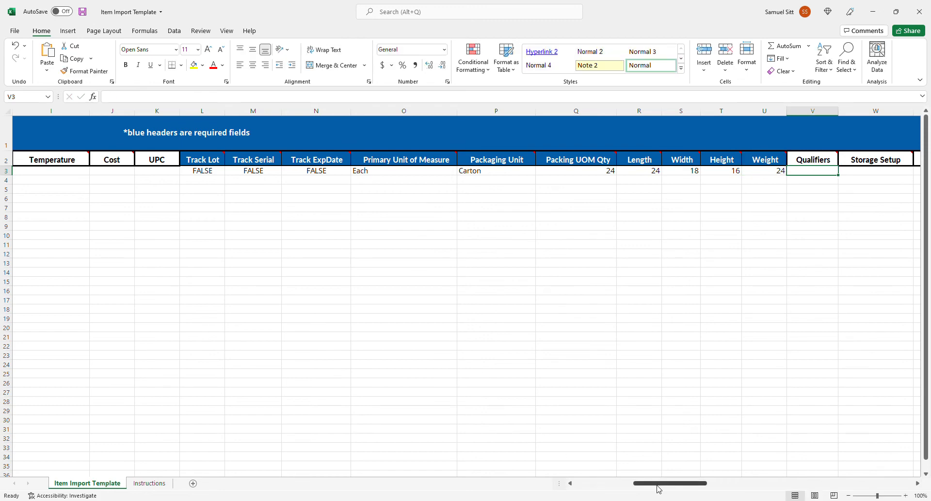
Step: Leave the optional columns Qualifiers through NMFC# blank and set Lot Number Required to FALSE for the item in row 3
{"action": "left_click_drag", "start_coordinate": [661, 484], "coordinate": [693, 474]}
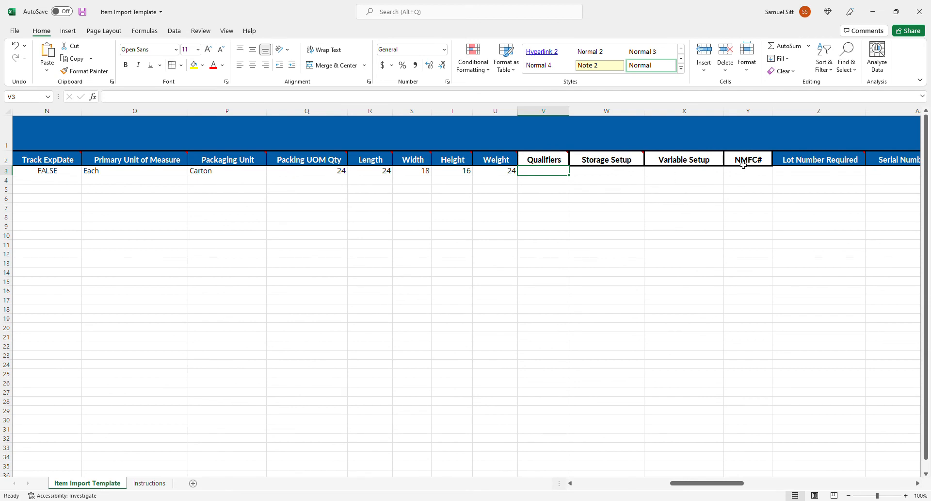
{"action": "left_click", "coordinate": [742, 165]}
{"action": "left_click_drag", "start_coordinate": [706, 484], "coordinate": [745, 484]}
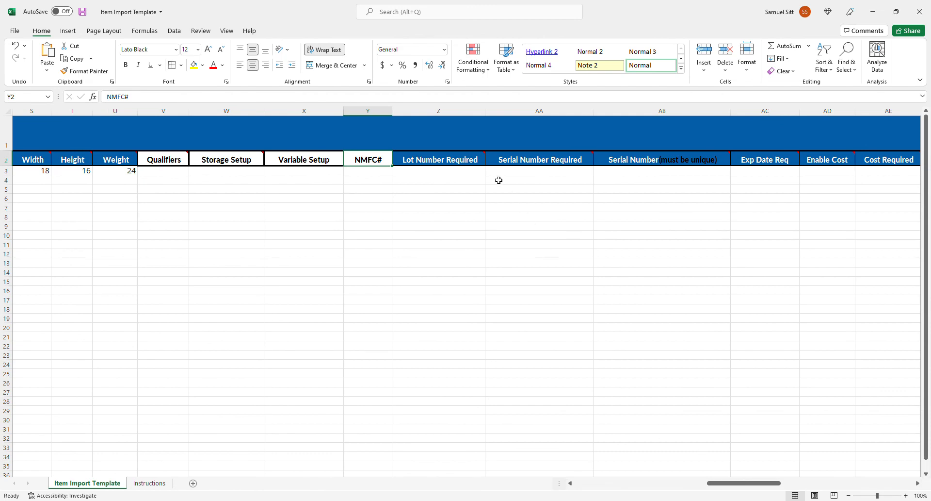
{"action": "left_click", "coordinate": [477, 173]}
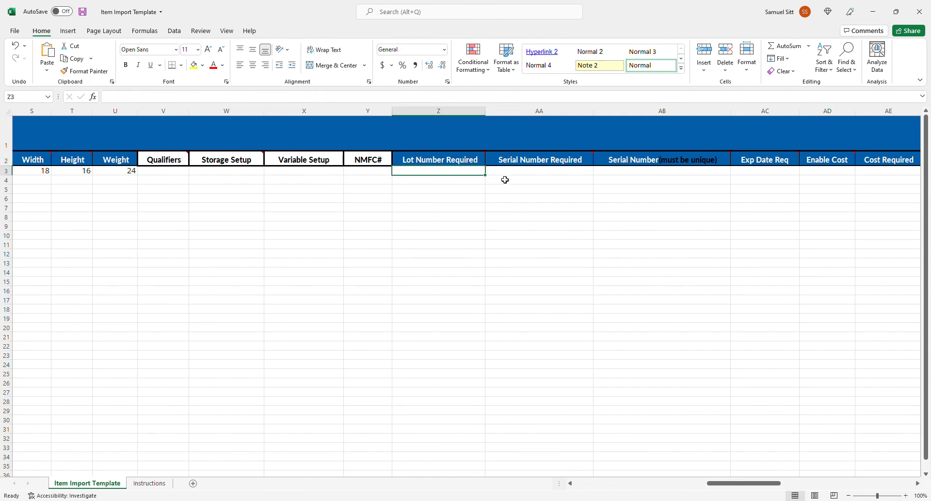
{"action": "mouse_move", "coordinate": [735, 484]}
{"action": "left_mouse_down"}
{"action": "mouse_move", "coordinate": [662, 488]}
{"action": "mouse_move", "coordinate": [751, 487]}
{"action": "left_mouse_up"}
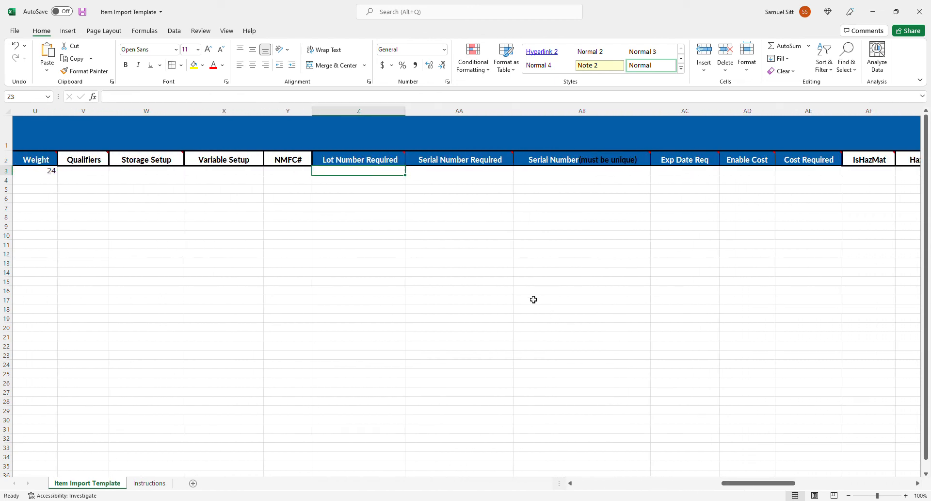
{"action": "type", "text": "T"}
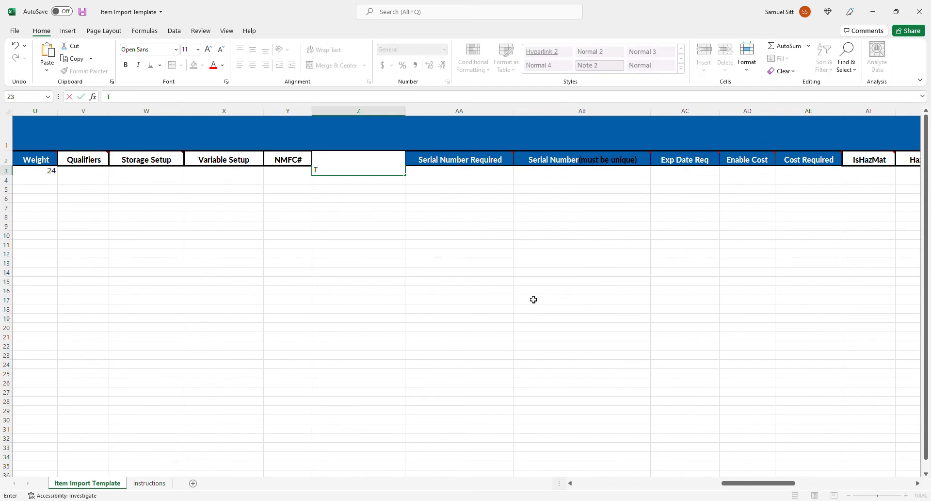
{"action": "type", "text": "RUE"}
{"action": "key", "text": "BackSpace"}
{"action": "key", "text": "BackSpace"}
{"action": "key", "text": "BackSpace"}
{"action": "key", "text": "BackSpace"}
{"action": "type", "text": "FALSE"}
{"action": "key", "text": "Tab"}
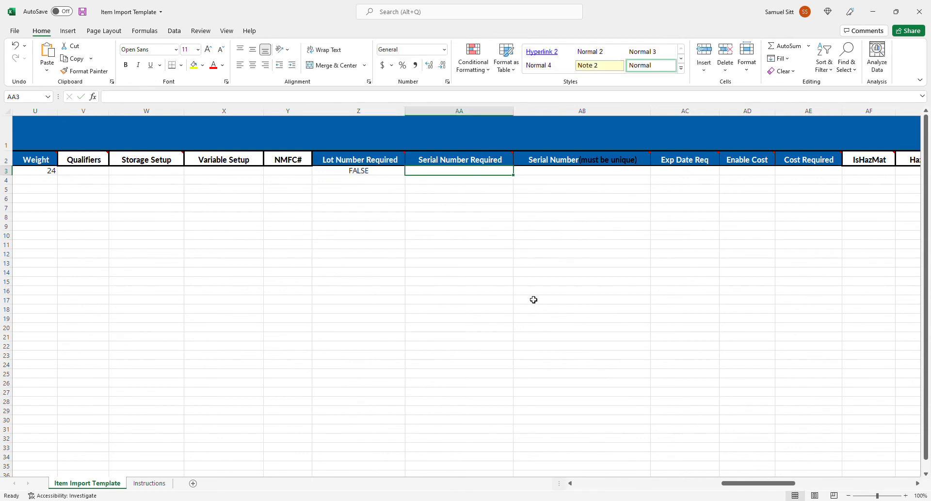
Step: Fill the FALSE value from Lot Number Required across Serial Number Required, Serial Number and Exp Date Req in row 3
{"action": "left_click", "coordinate": [399, 172]}
{"action": "left_click_drag", "start_coordinate": [408, 180], "coordinate": [497, 175]}
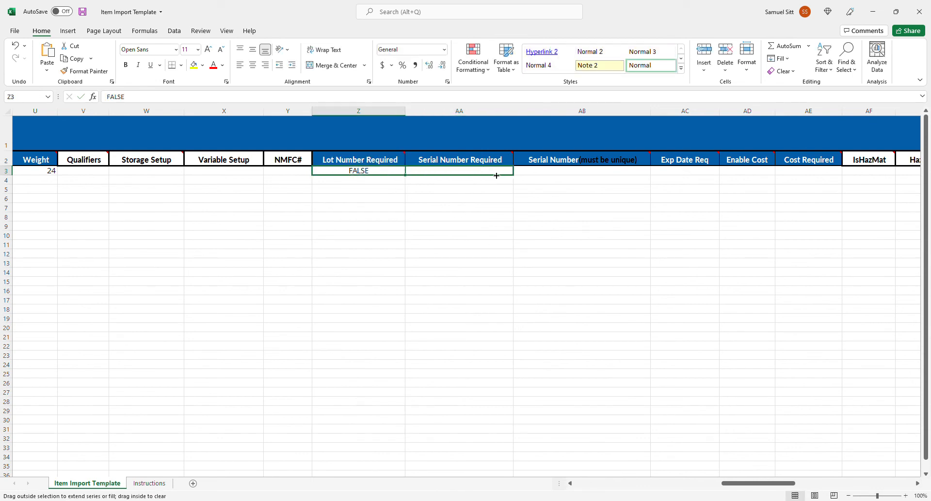
{"action": "left_click_drag", "start_coordinate": [553, 176], "coordinate": [604, 177]}
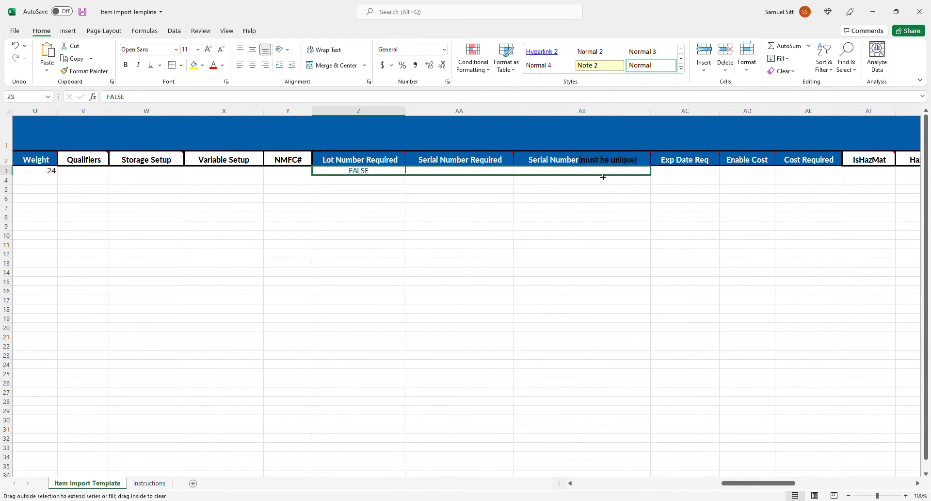
{"action": "left_click_drag", "start_coordinate": [681, 180], "coordinate": [695, 180]}
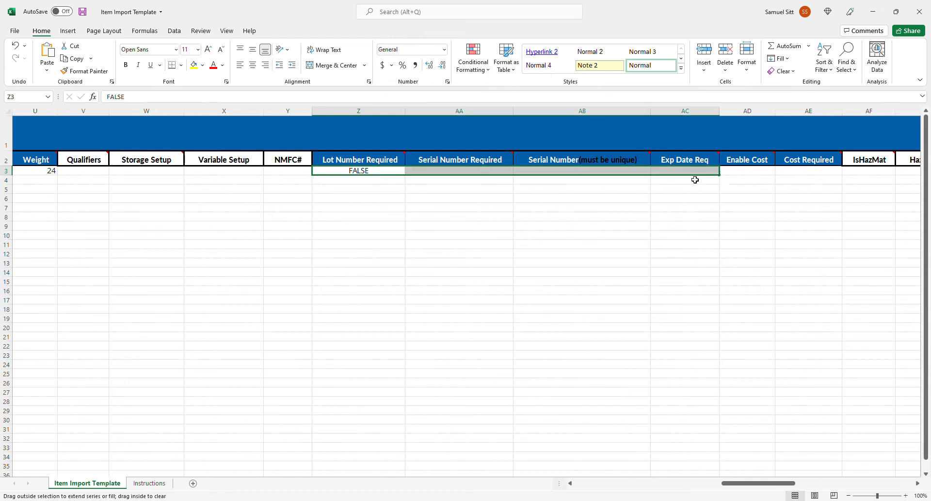
Step: Enter TRUE for Enable Cost and FASE for Cost Required in the item's row
{"action": "left_click", "coordinate": [766, 175]}
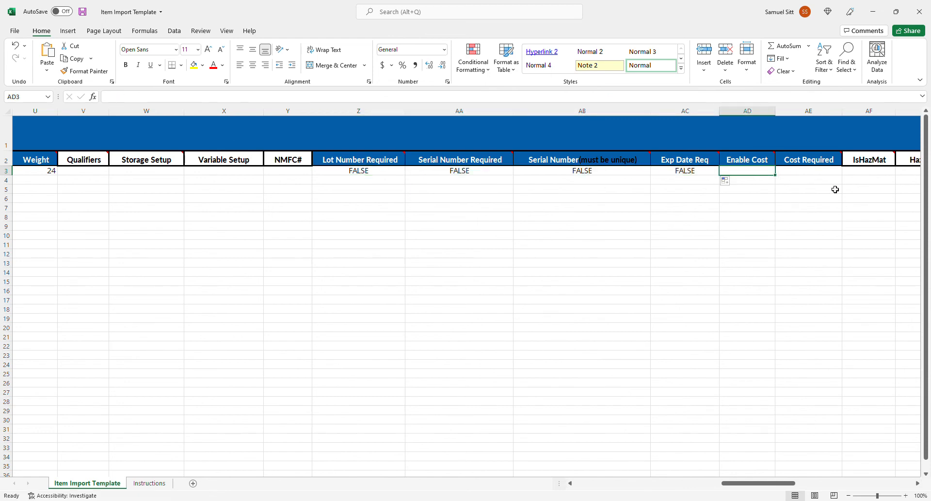
{"action": "type", "text": "TRUE"}
{"action": "key", "text": "Tab"}
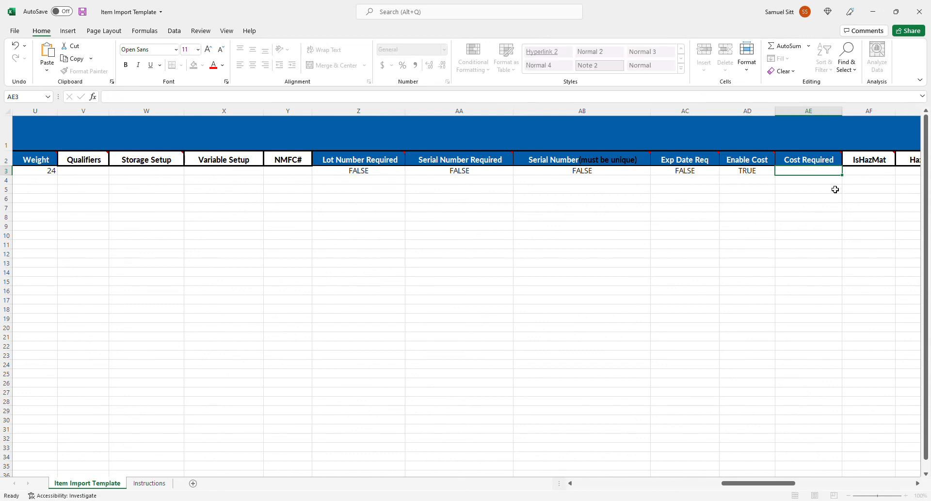
{"action": "type", "text": "FASE"}
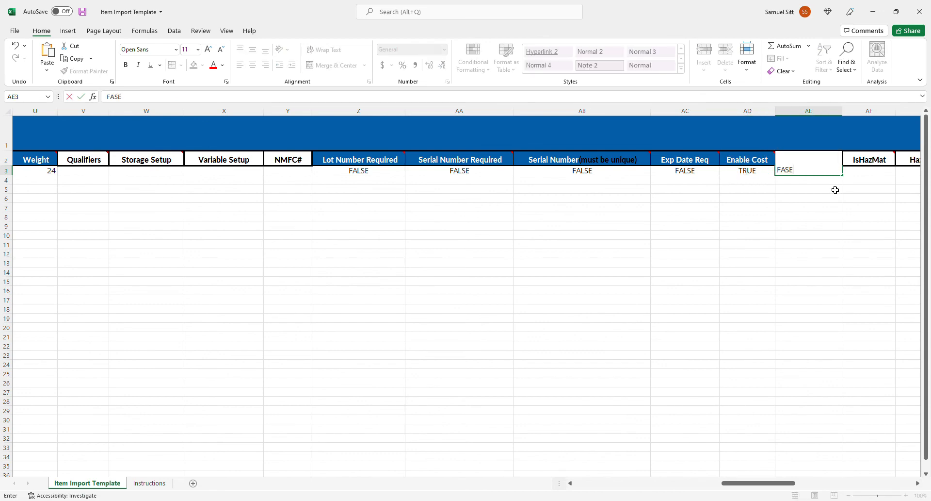
{"action": "key", "text": "Tab"}
{"action": "key", "text": "shift+Tab"}
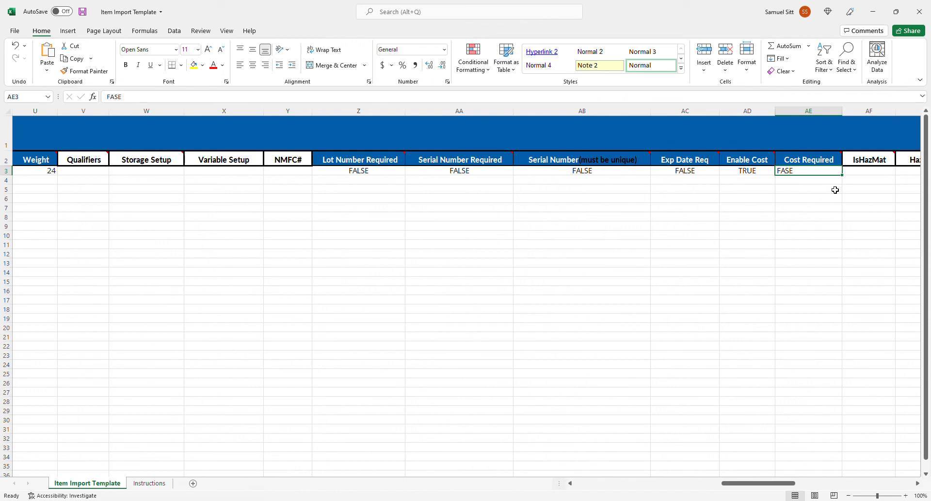
Step: Set both Enable Cost and Cost Required to FALSE for the item in row 3
{"action": "left_click", "coordinate": [755, 177]}
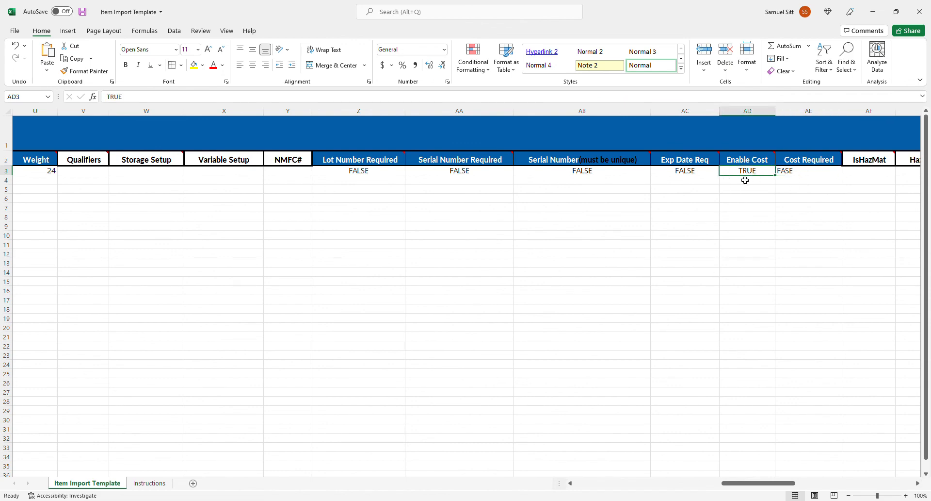
{"action": "type", "text": "FAS"}
{"action": "key", "text": "BackSpace"}
{"action": "type", "text": "LSE"}
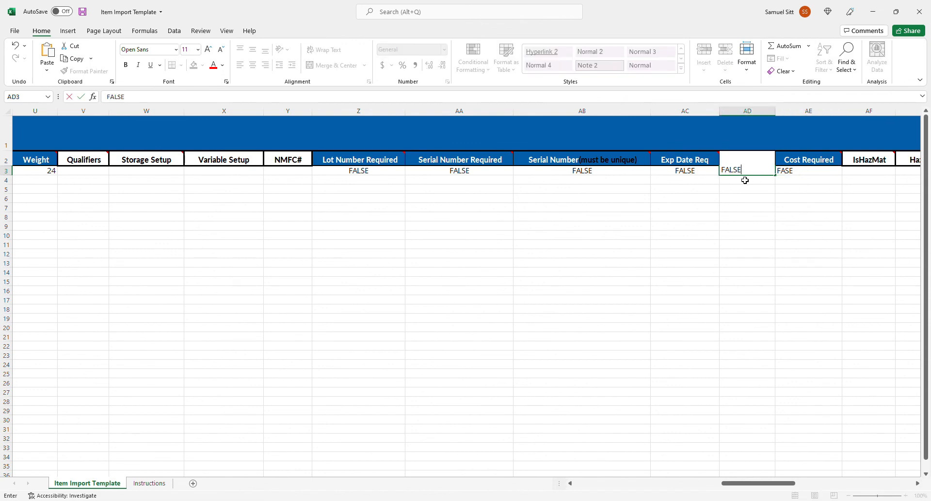
{"action": "key", "text": "Tab"}
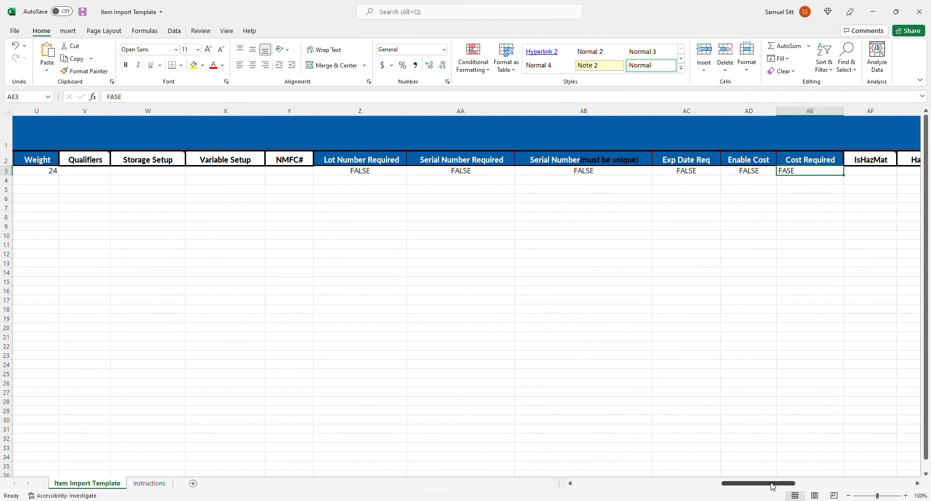
{"action": "type", "text": "FALSE"}
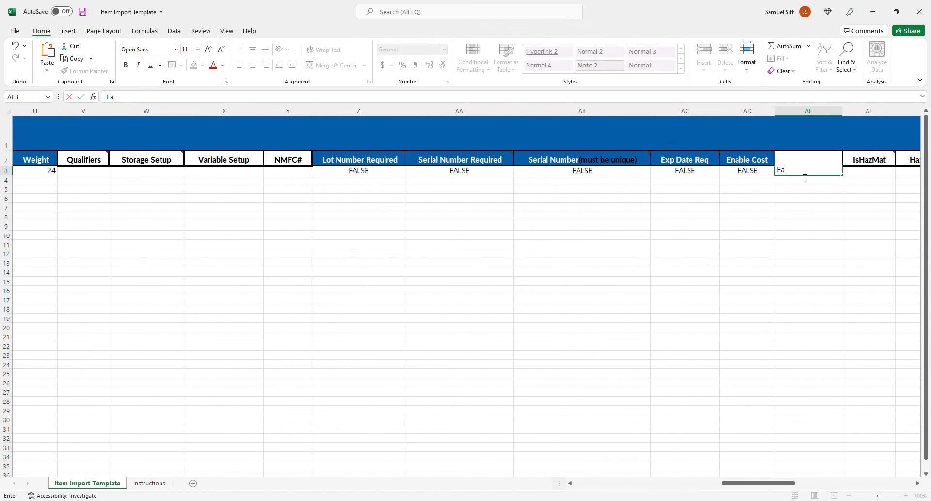
{"action": "key", "text": "Tab"}
Step: Examine the optional hazardous-material columns from IsHazMat through HazMatFlag, as well as the Image URL column
{"action": "left_click_drag", "start_coordinate": [781, 484], "coordinate": [847, 483]}
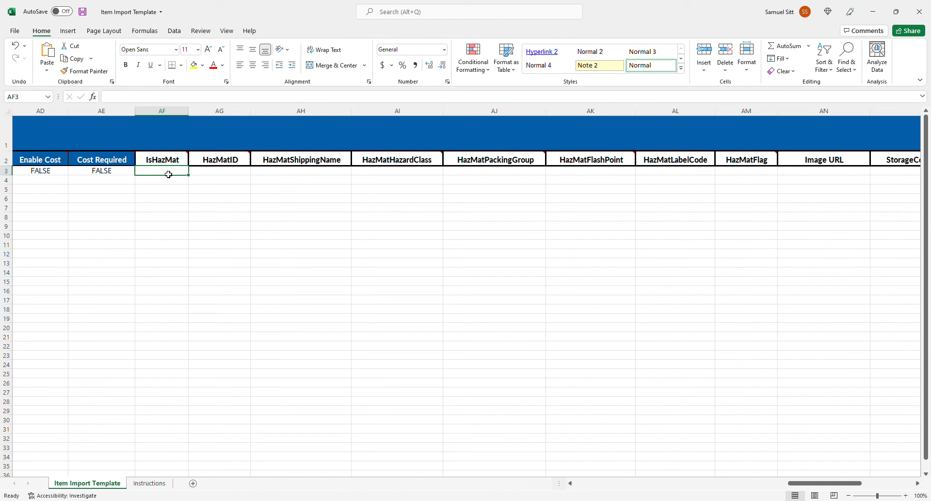
{"action": "left_click", "coordinate": [231, 177]}
{"action": "left_click", "coordinate": [296, 175]}
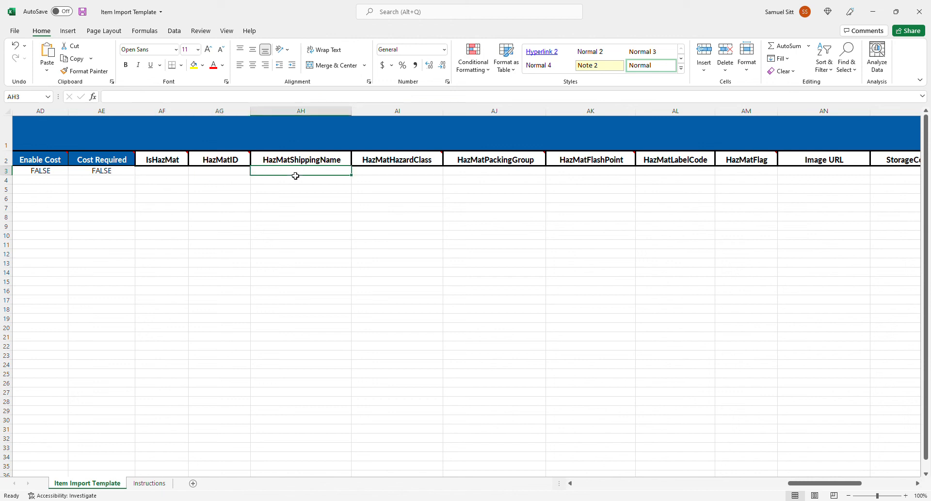
{"action": "left_click_drag", "start_coordinate": [391, 180], "coordinate": [395, 174]}
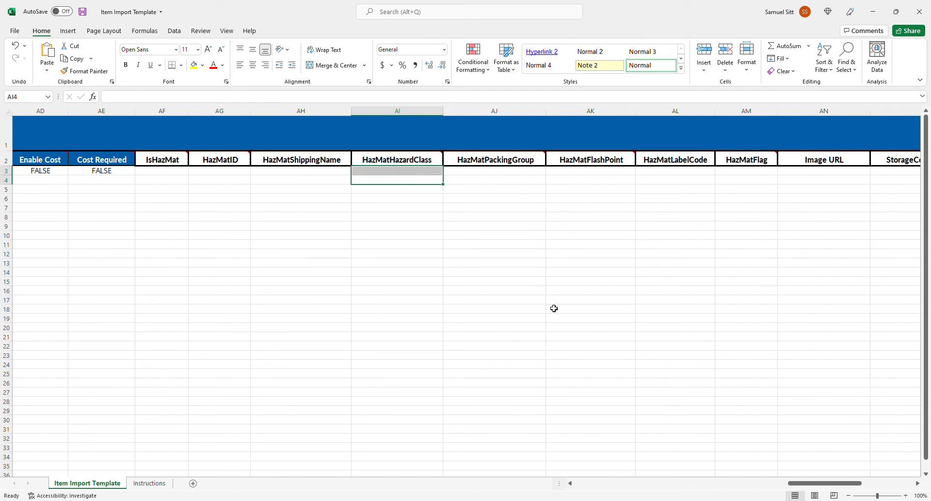
{"action": "left_click_drag", "start_coordinate": [739, 172], "coordinate": [167, 174]}
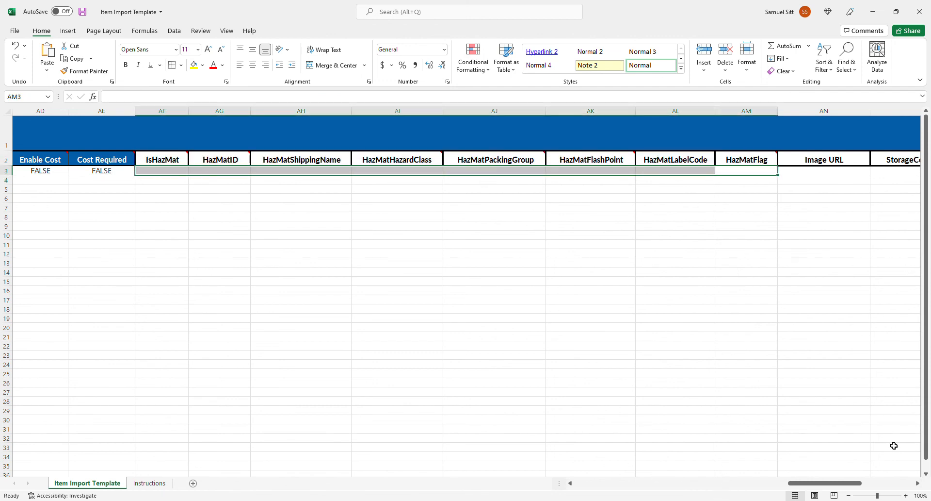
{"action": "left_click_drag", "start_coordinate": [830, 483], "coordinate": [886, 487]}
{"action": "left_click", "coordinate": [319, 173]}
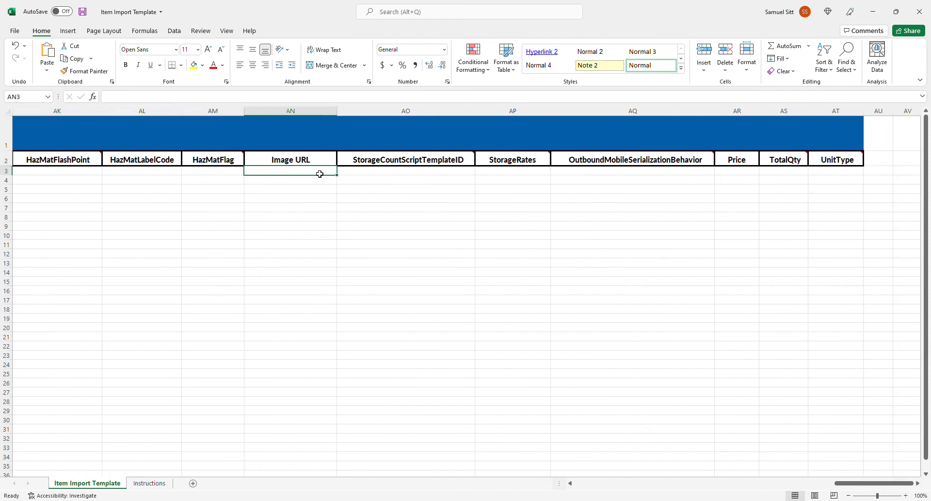